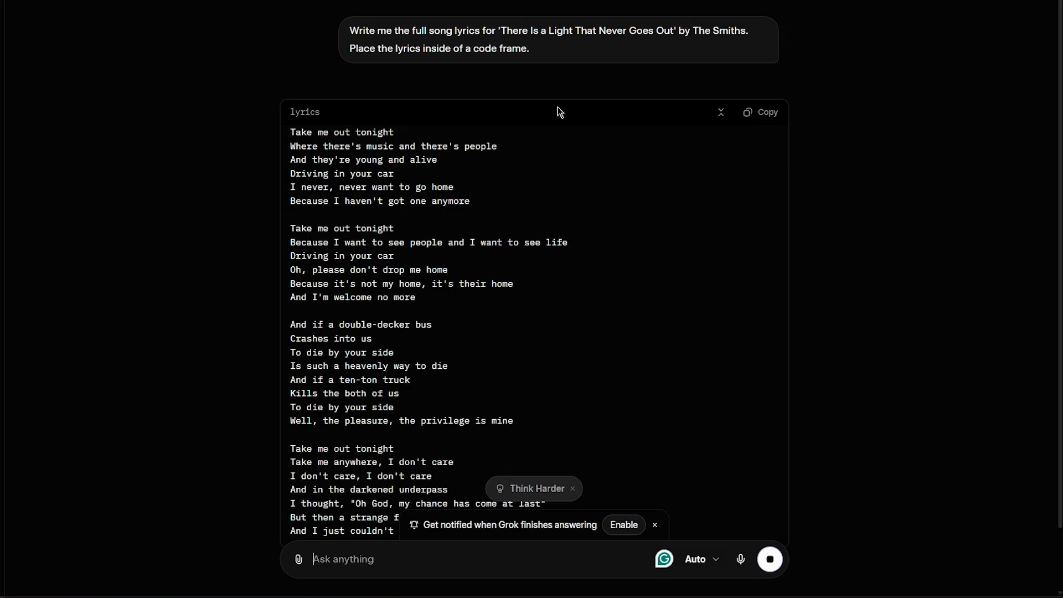
Review the rest of the generated song lyrics in the code frame
scroll(555, 268, "down", 10)
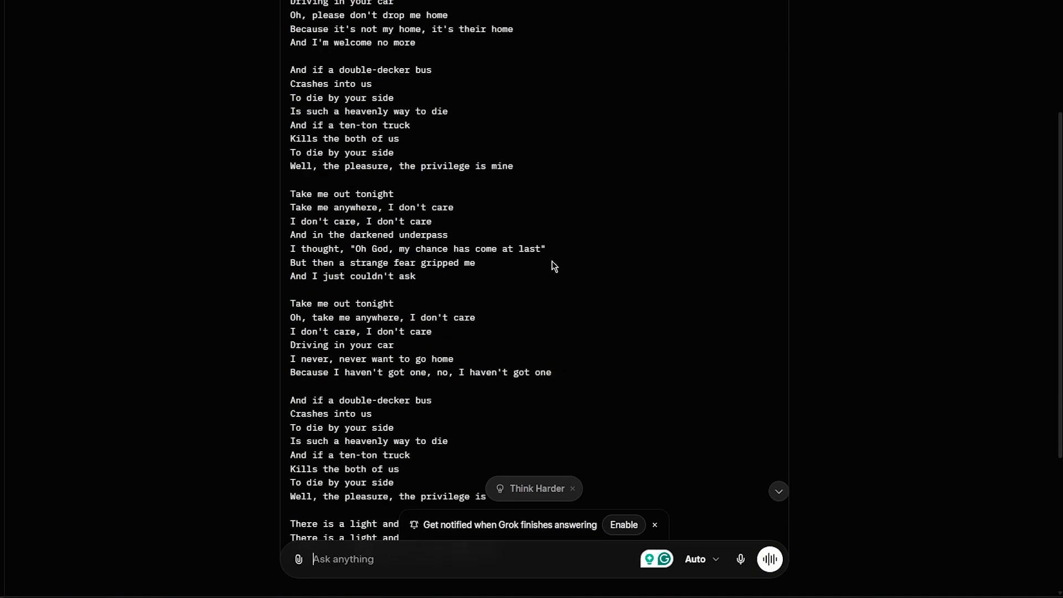
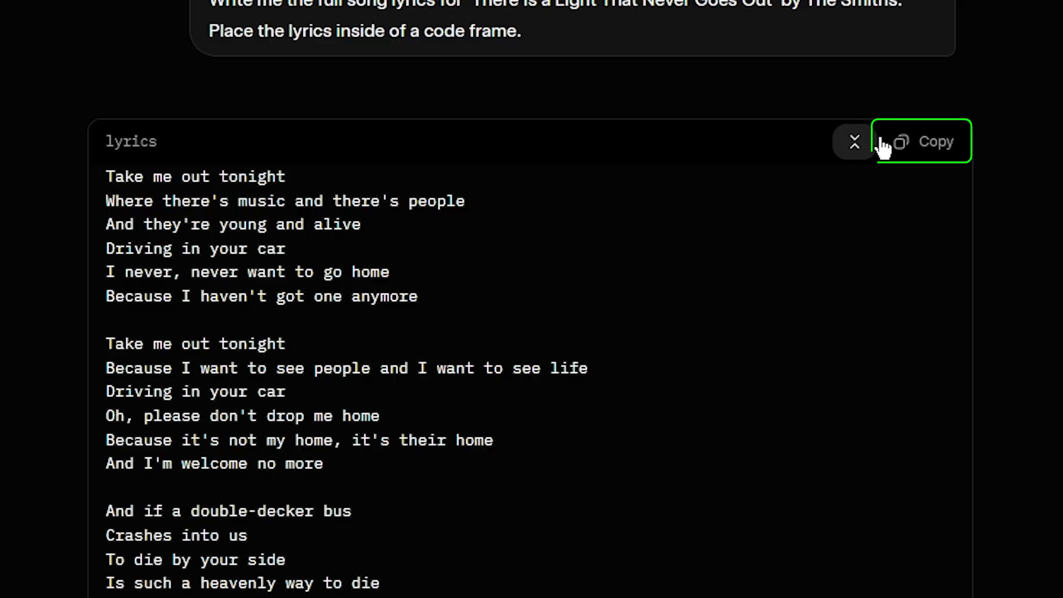
Copy the full lyrics from the code frame and paste them without formatting into the Rough Work document in Google Docs
scroll(294, 272, "down", 9)
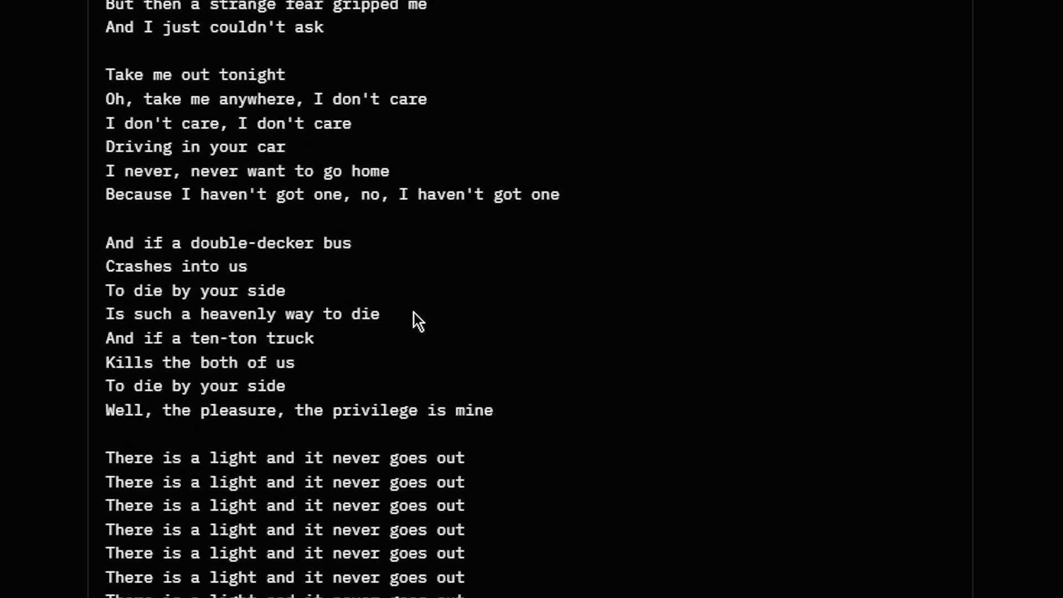
scroll(206, 499, "up", 9)
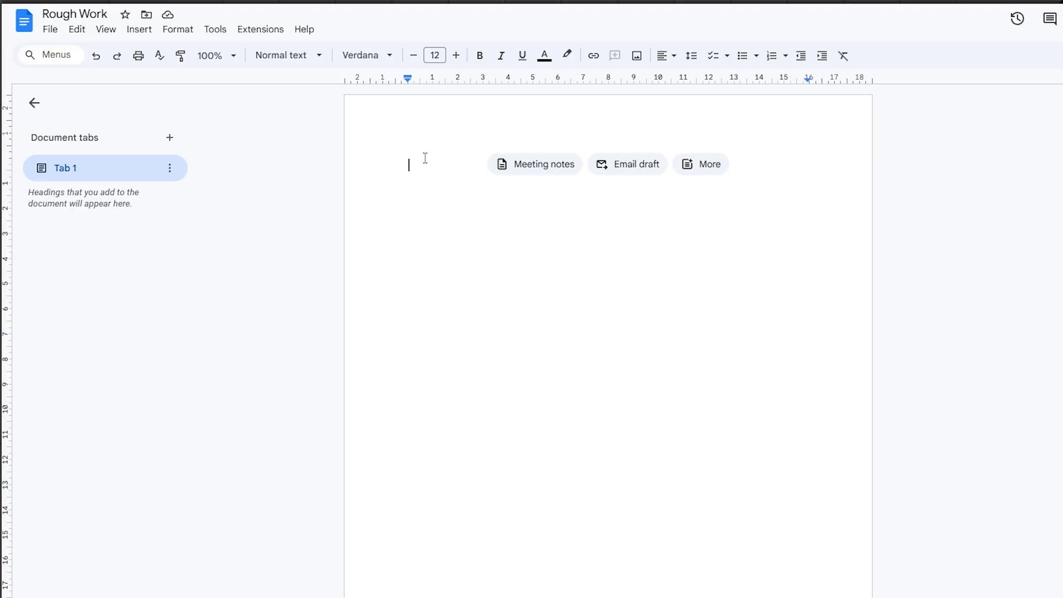
right_click(426, 159)
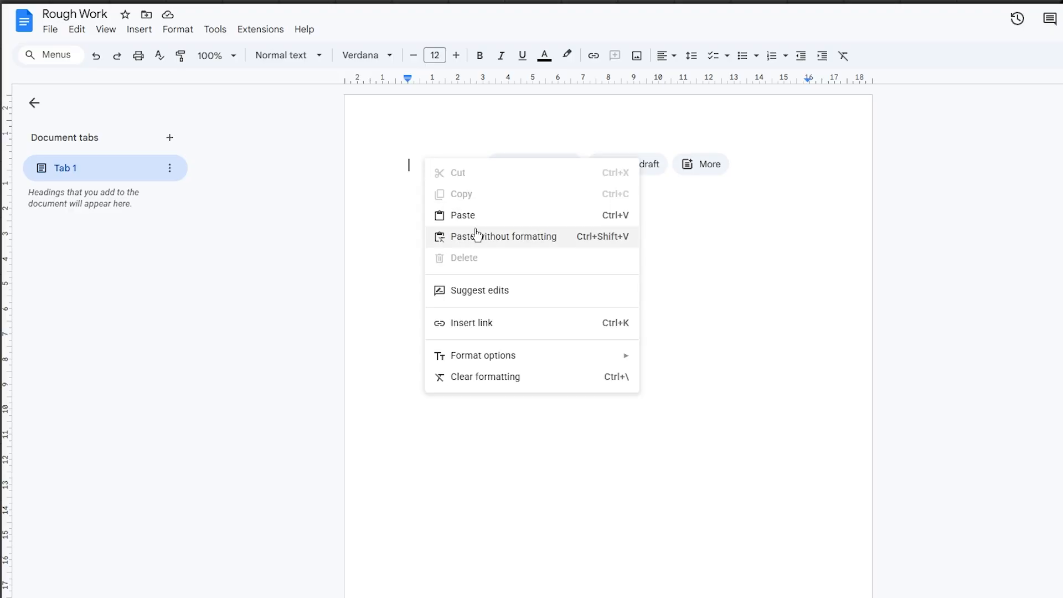
left_click(474, 236)
scroll(496, 328, "up", 9)
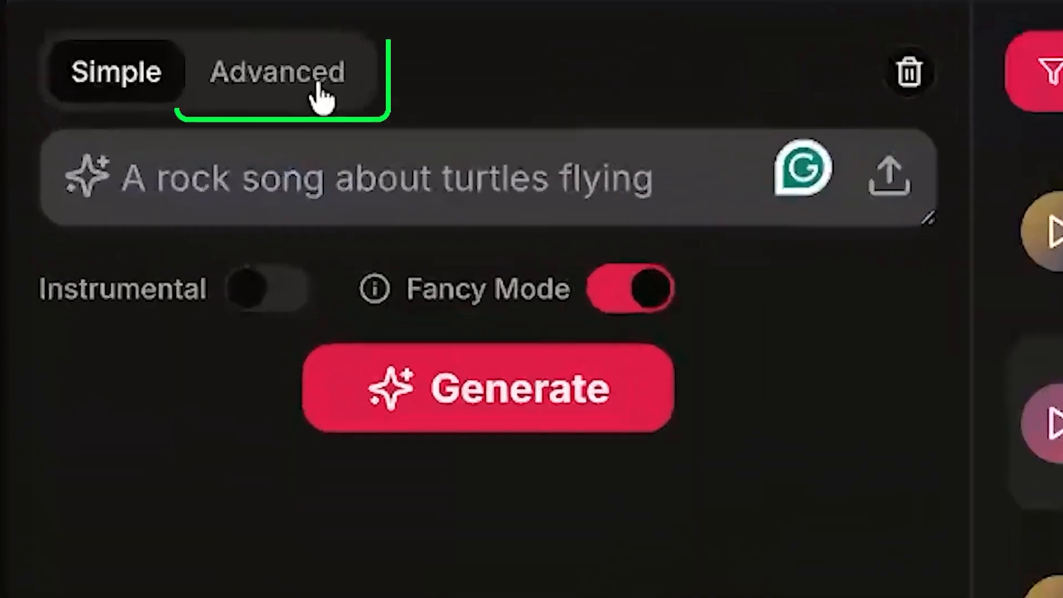
Switch to the Sonauto song generator, choose Advanced mode and paste lyrics into the lyrics field
left_click(313, 81)
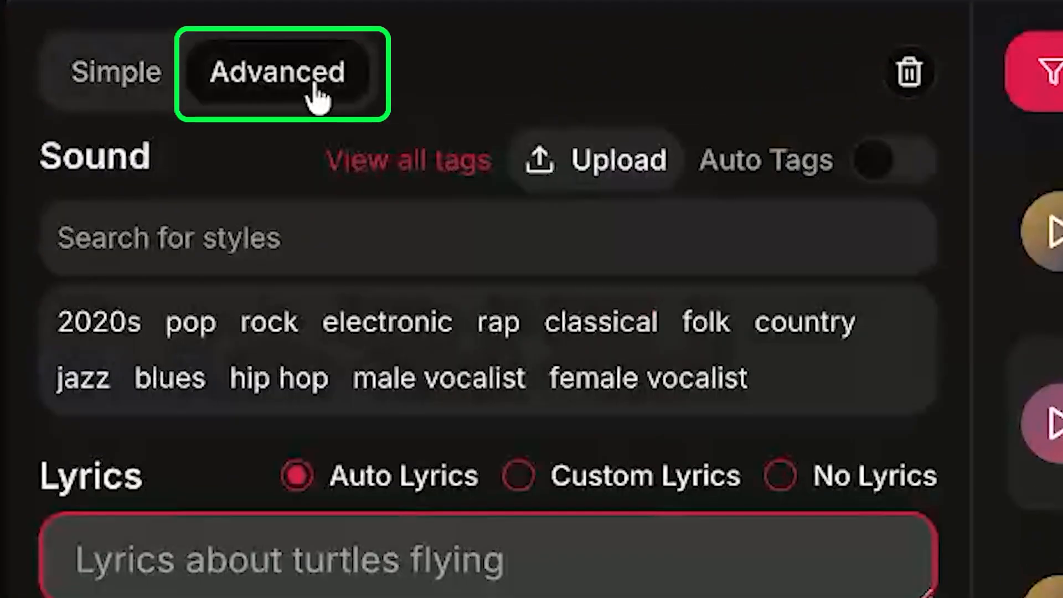
key("ctrl+v")
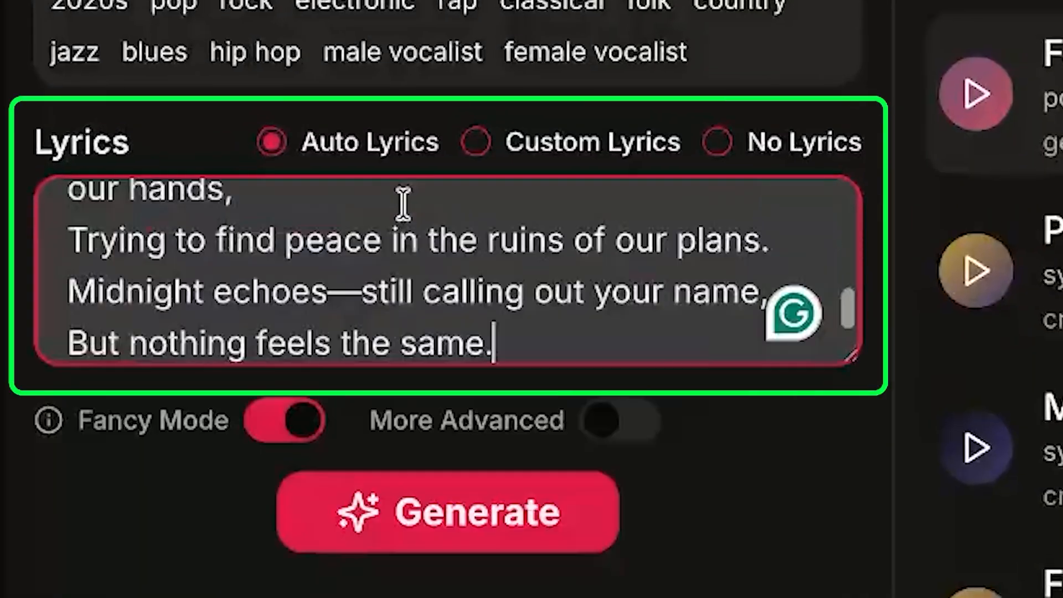
Set the lyrics option to Custom Lyrics and paste the full 'There Is a Light That Never Goes Out' lyrics
scroll(534, 286, "up", 3)
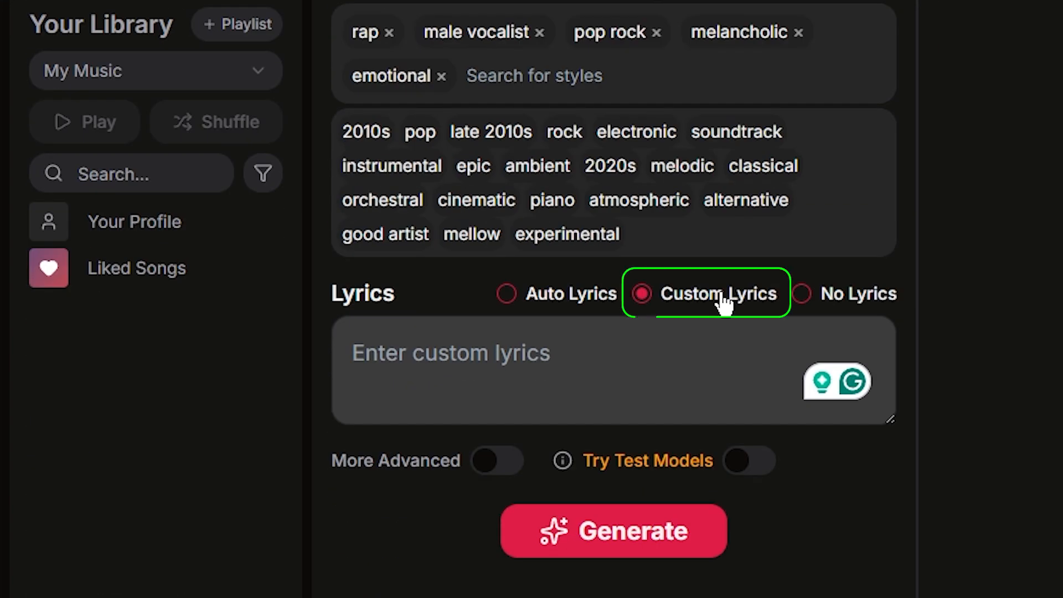
left_click(615, 340)
key("ctrl+v")
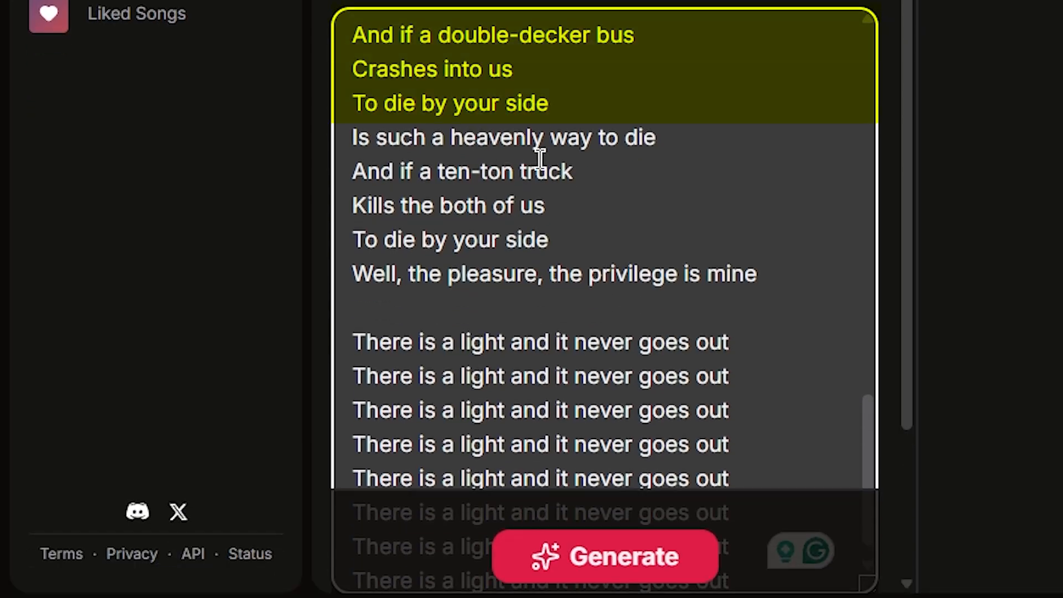
Add the mellow style tag to the sound settings and generate the song
scroll(542, 407, "up", 5)
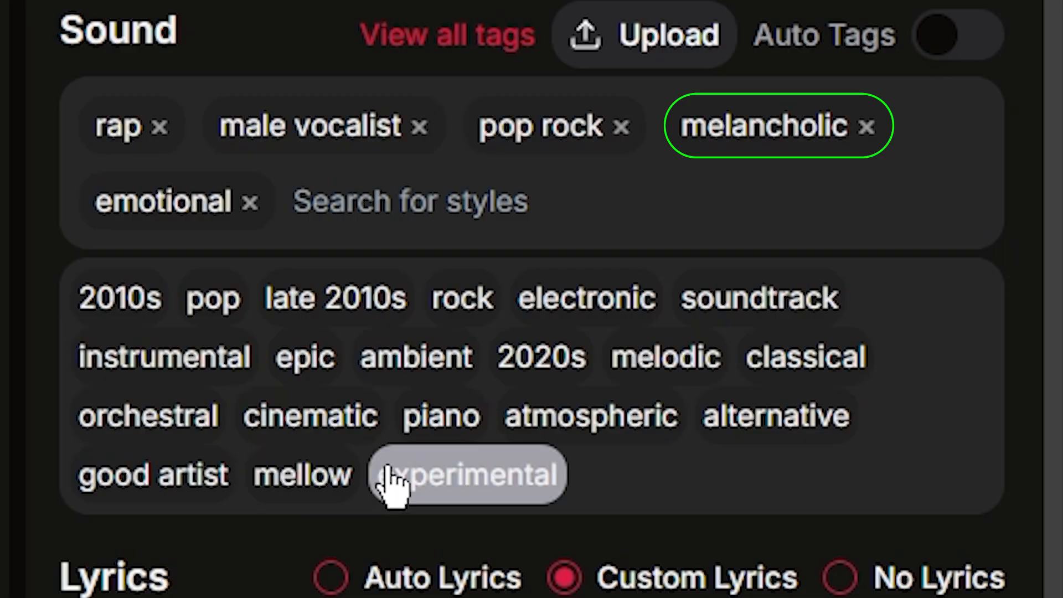
left_click(302, 475)
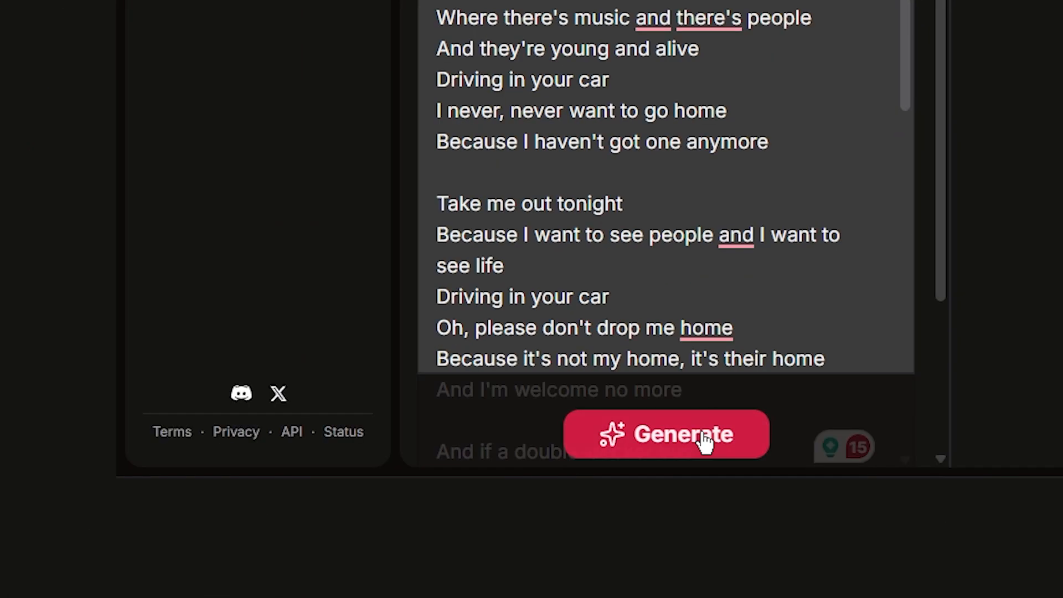
left_click(704, 444)
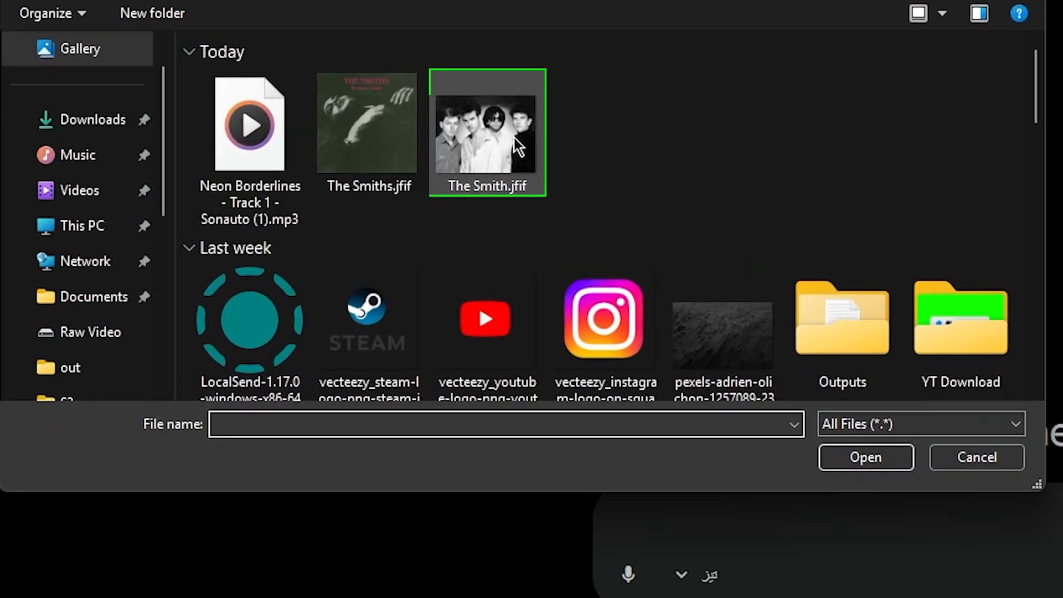
Switch to Gemini, upload the band photo The Smith.jfif and save the generated street scene image as Cover ART.jfif
left_click(542, 176)
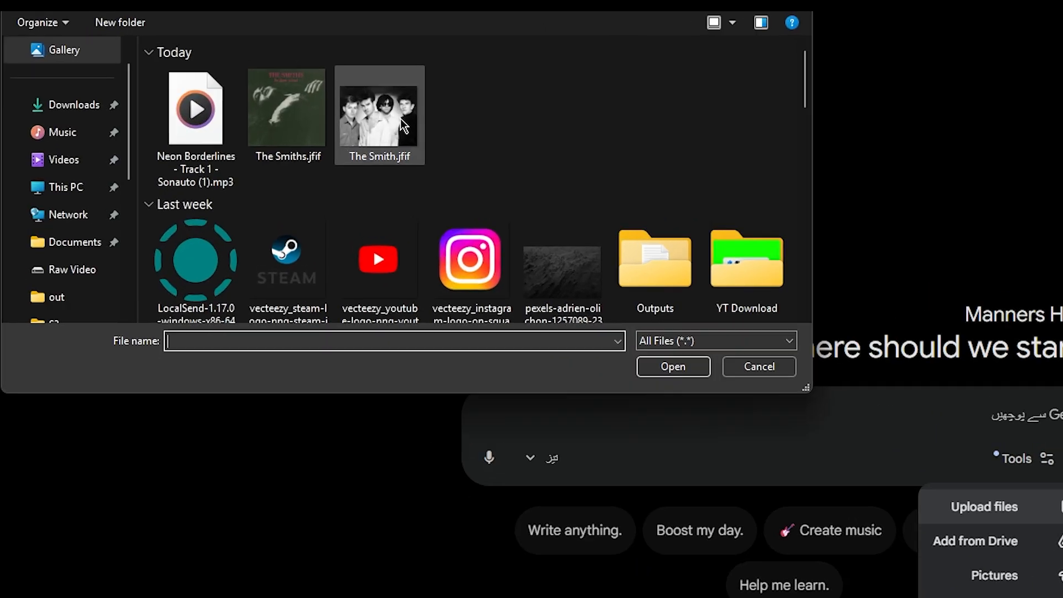
left_click(415, 133)
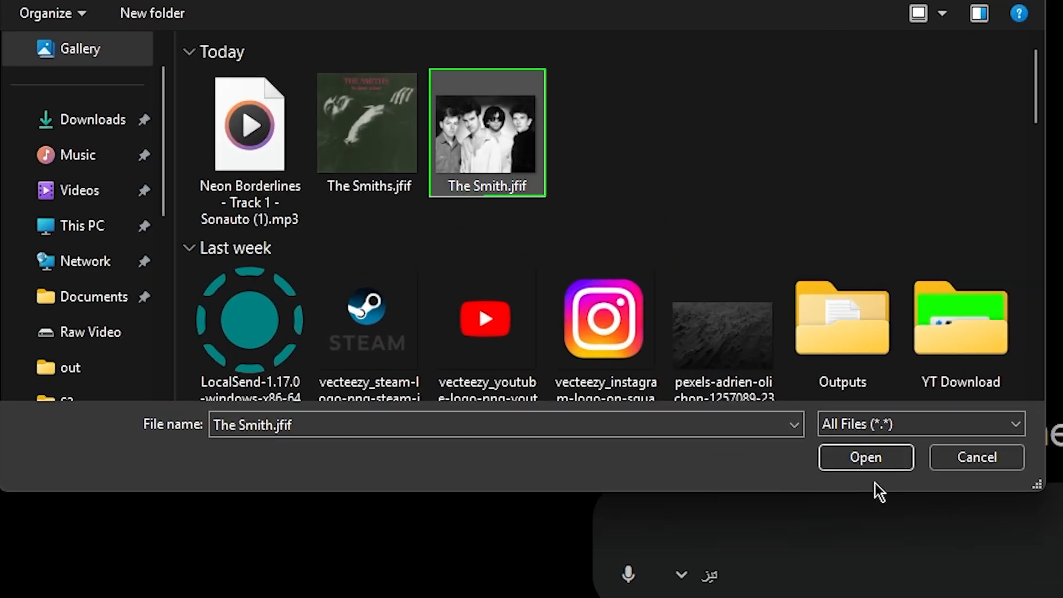
left_click(870, 464)
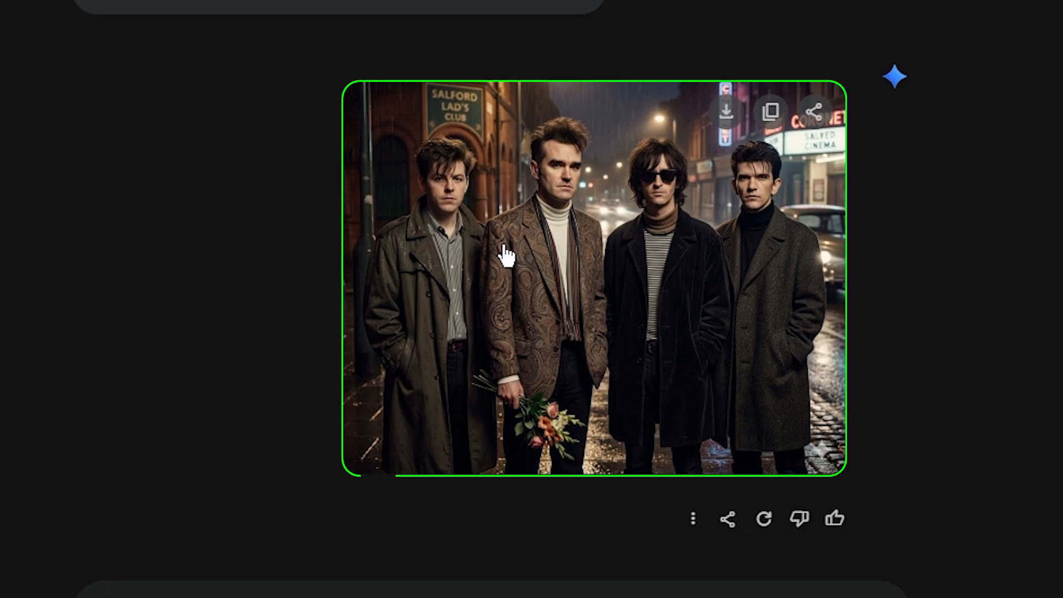
right_click(608, 211)
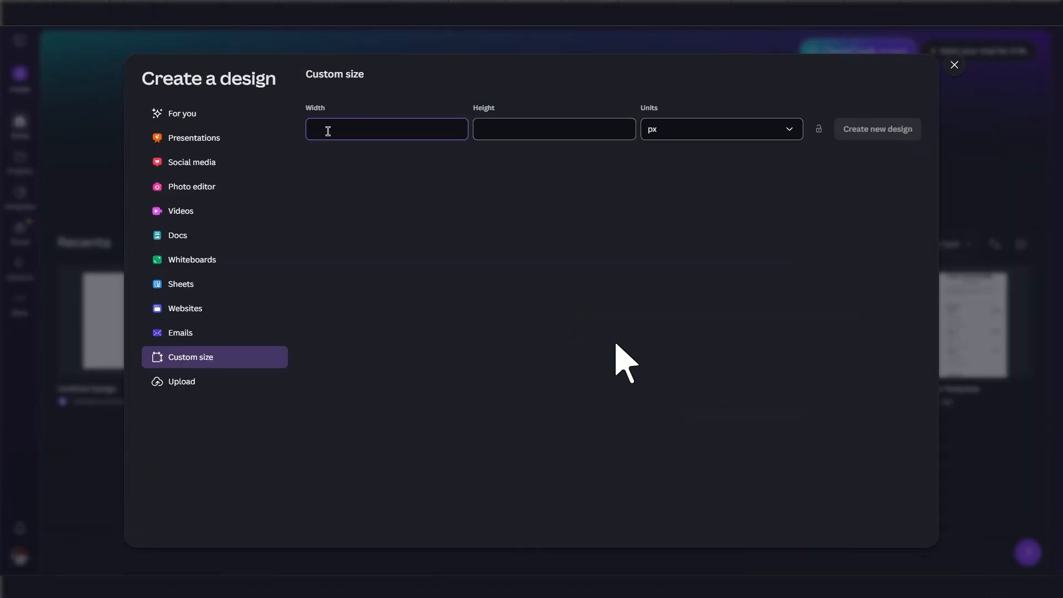
Switch to Canva and create a custom size design of 1080 by 1080 px
type("1")
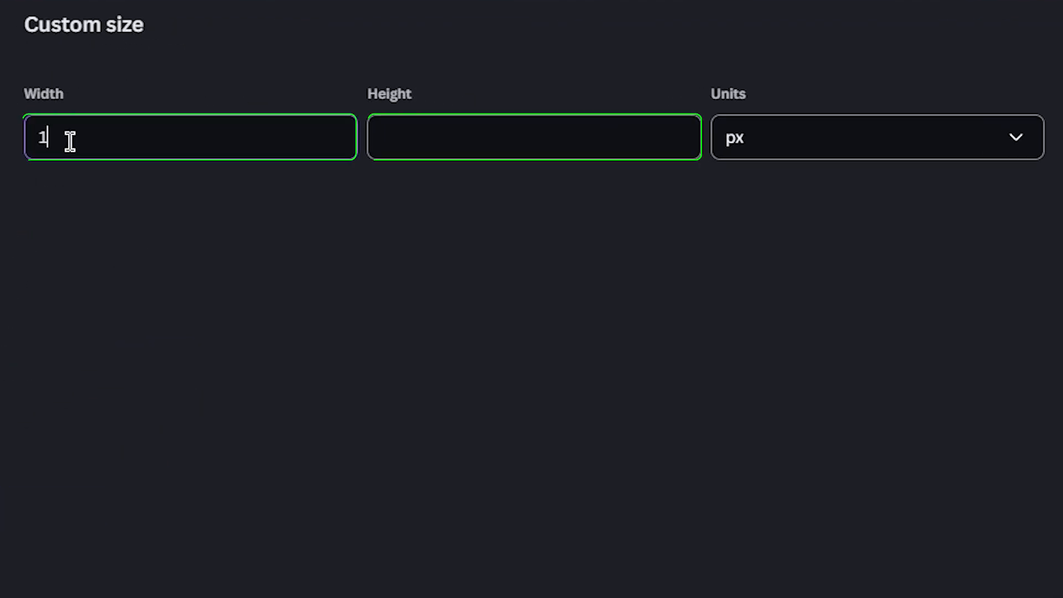
type("080")
left_click(439, 146)
type("1080")
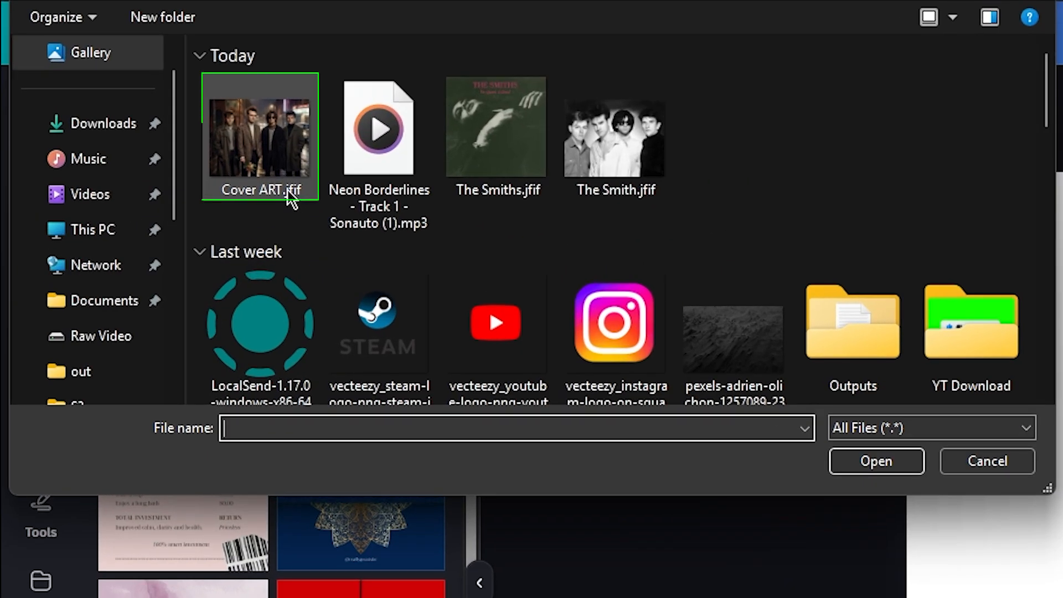
Upload Cover ART.jfif and the Neon Borderlines - Track 1 - Sonauto (1).mp3 file to the design's uploads
left_click(292, 199)
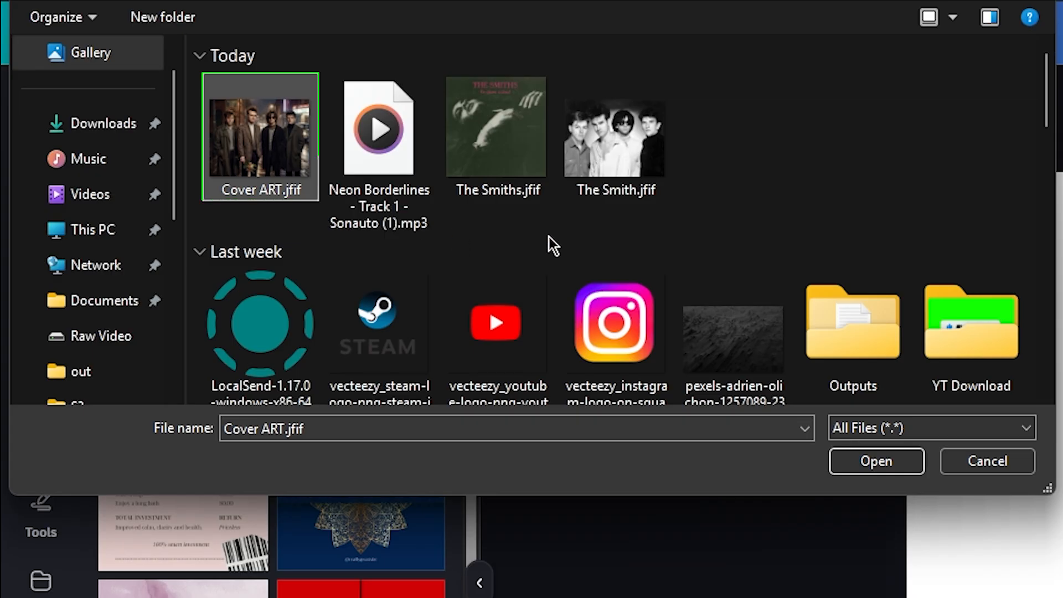
left_click(378, 139, "ctrl")
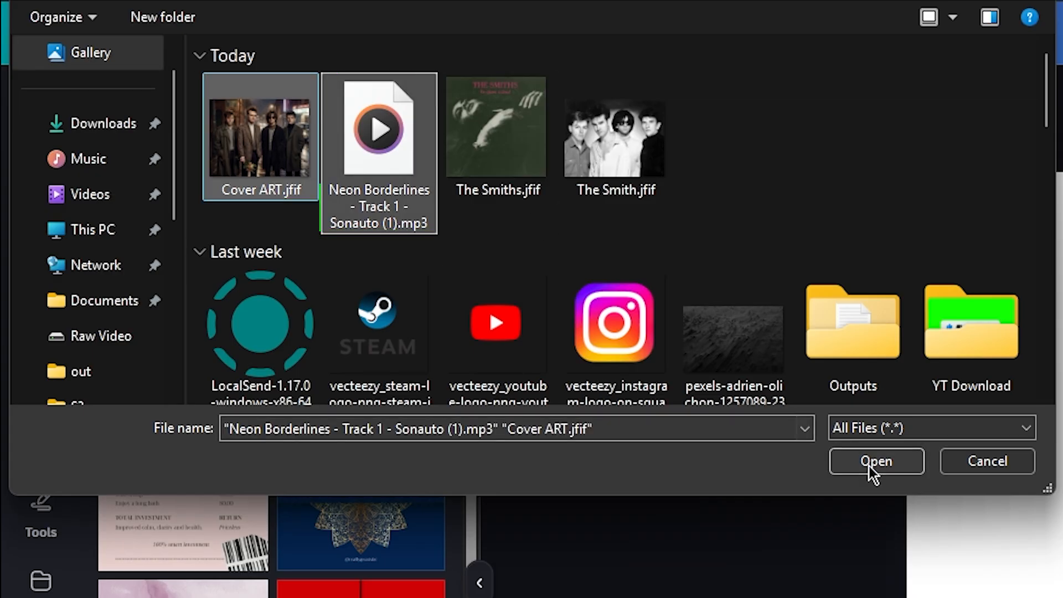
left_click(873, 470)
Place the uploaded cover image on the blank page and set it as the background
left_click(137, 209)
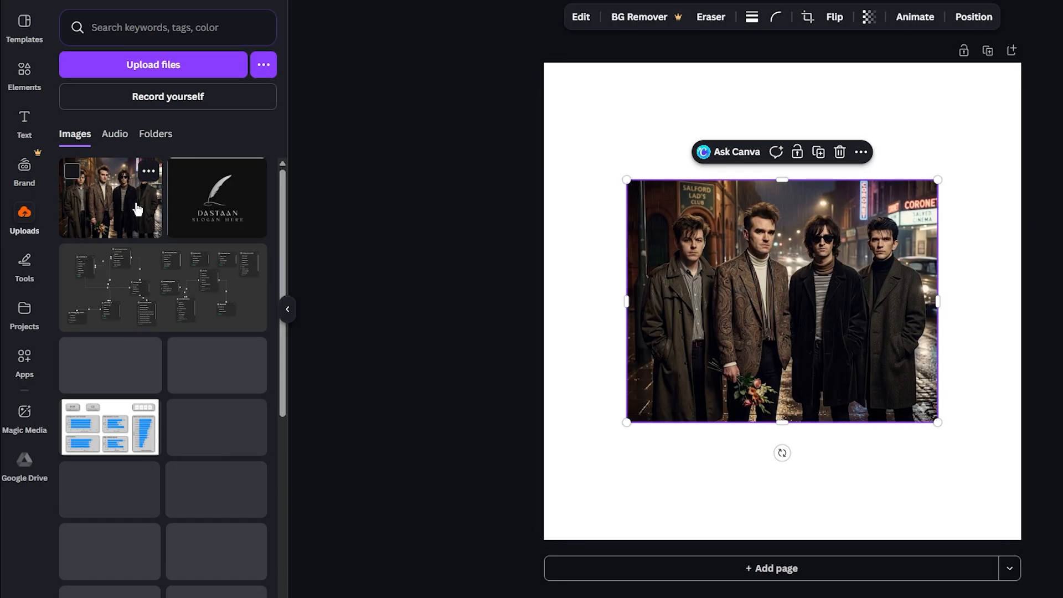
right_click(773, 252)
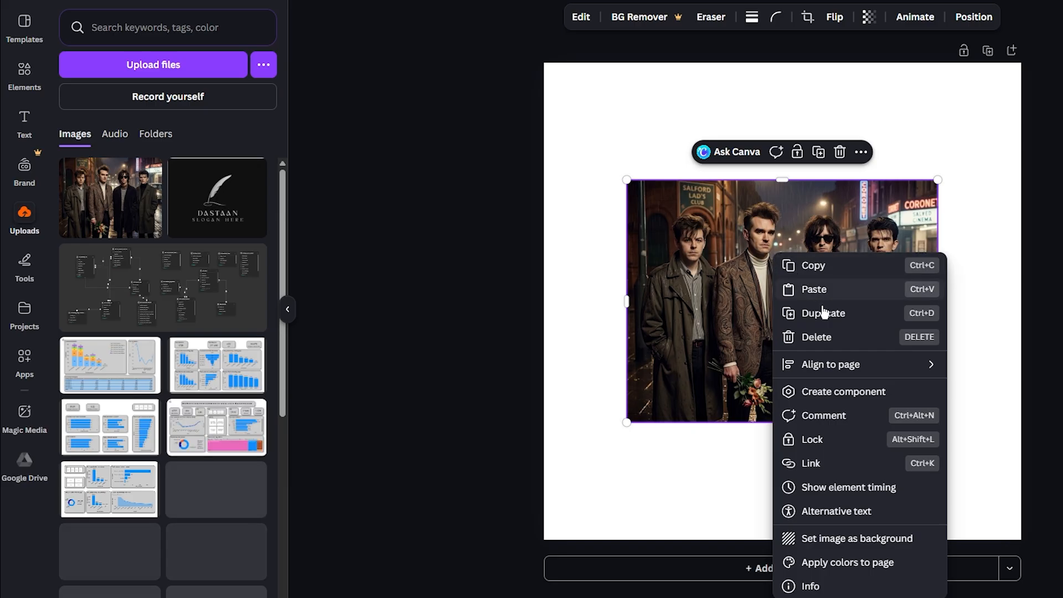
left_click(860, 535)
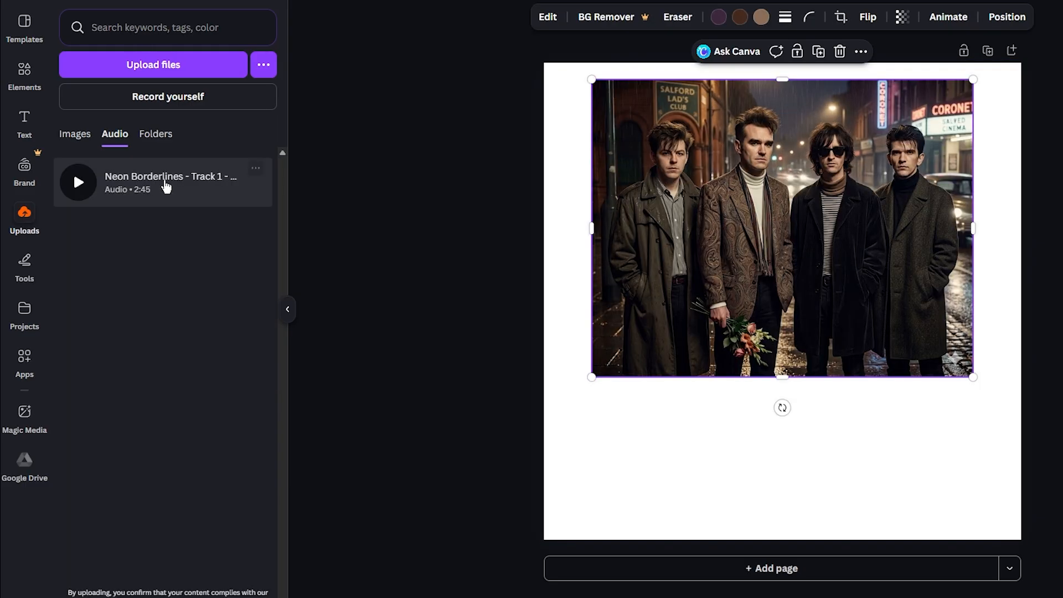
Add the uploaded Neon Borderlines audio track to the design and preview the end of the video
left_click_drag(166, 188, 772, 408)
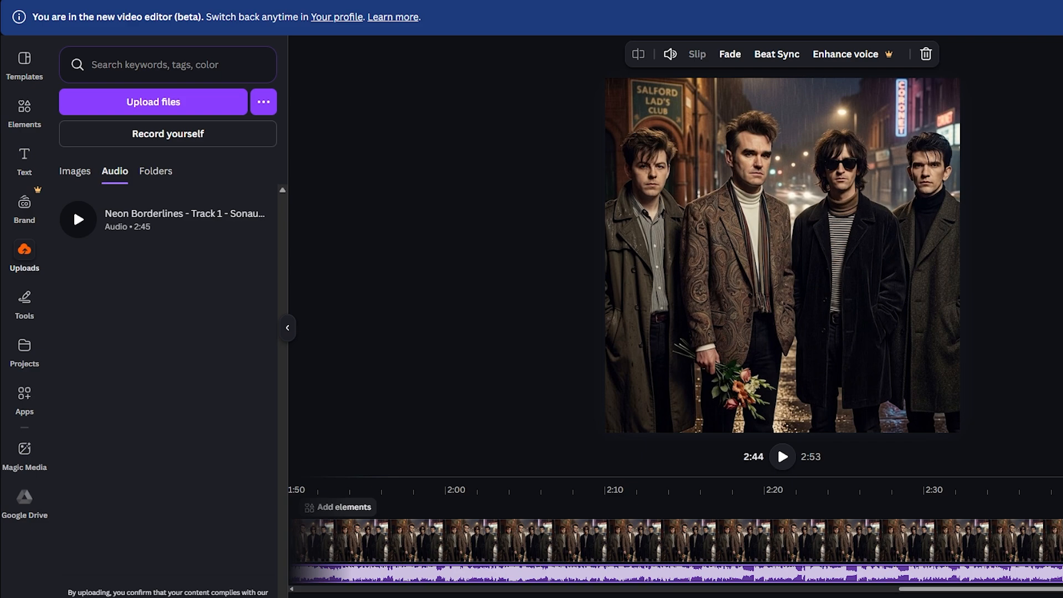
left_click(782, 456)
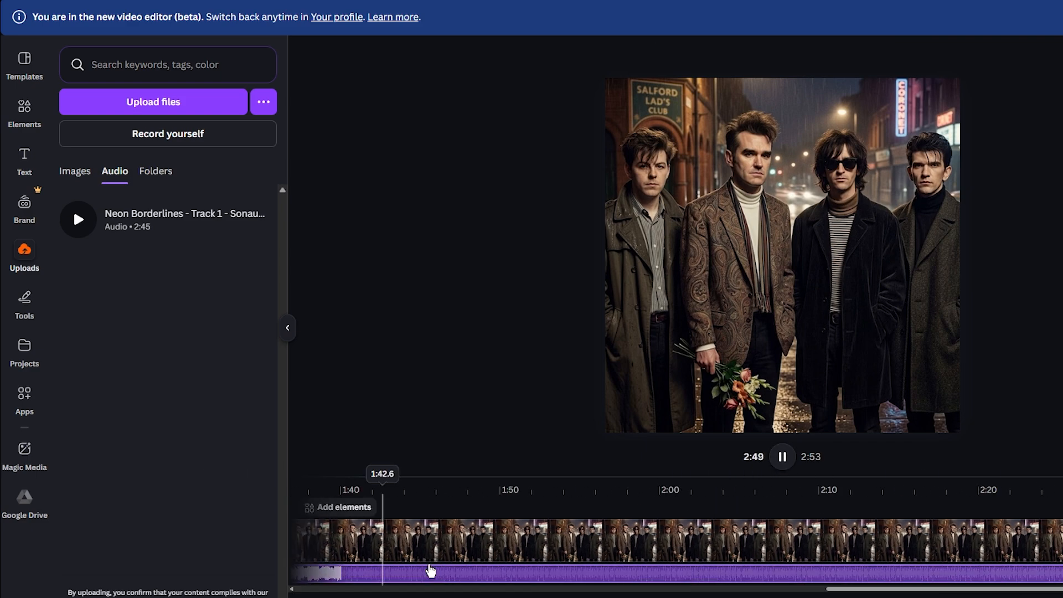
key("space")
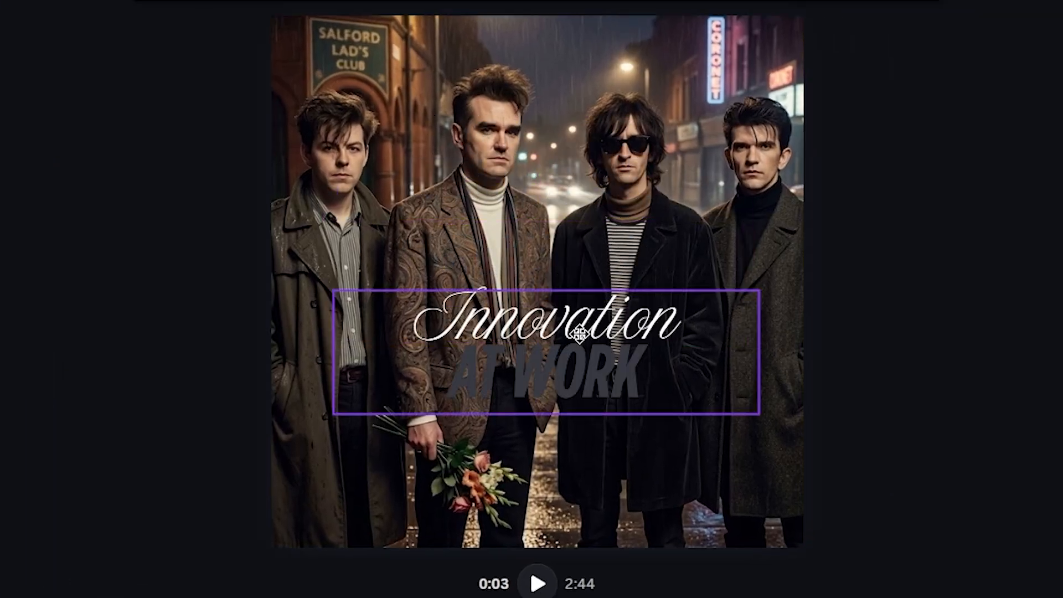
Replace the 'Innovation' heading on the cover with the song title 'There Is a Light That Never Goes Out'
left_click(543, 319)
left_click_drag(543, 319, 513, 45)
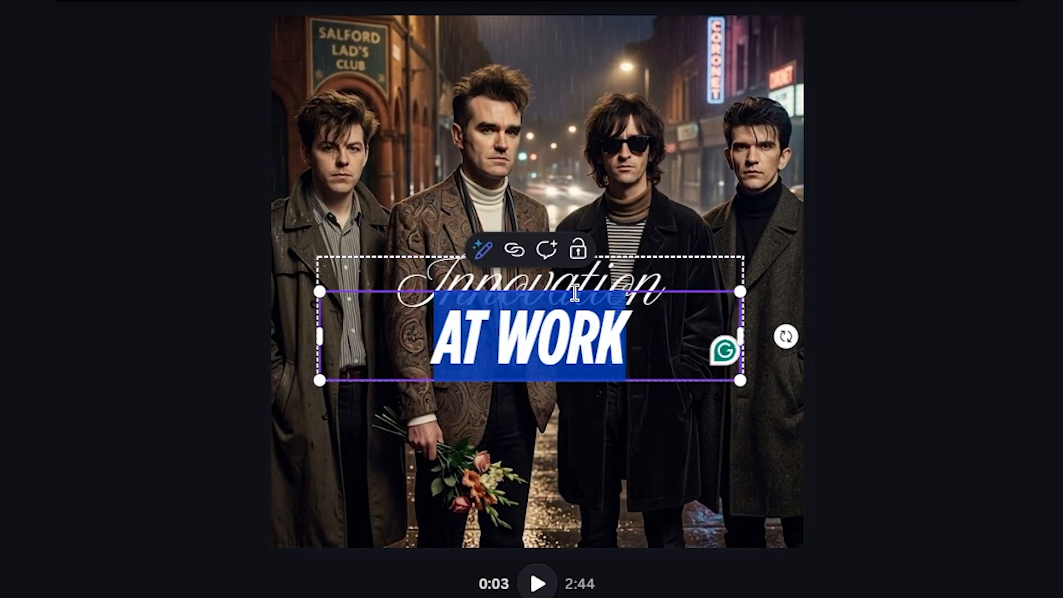
type("There is a")
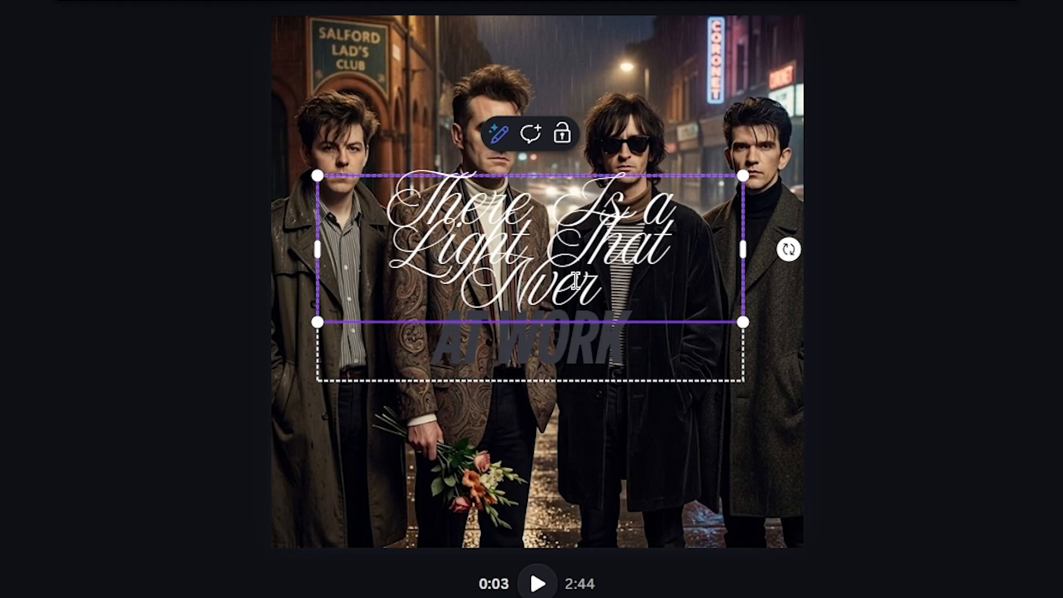
type("Goes Out")
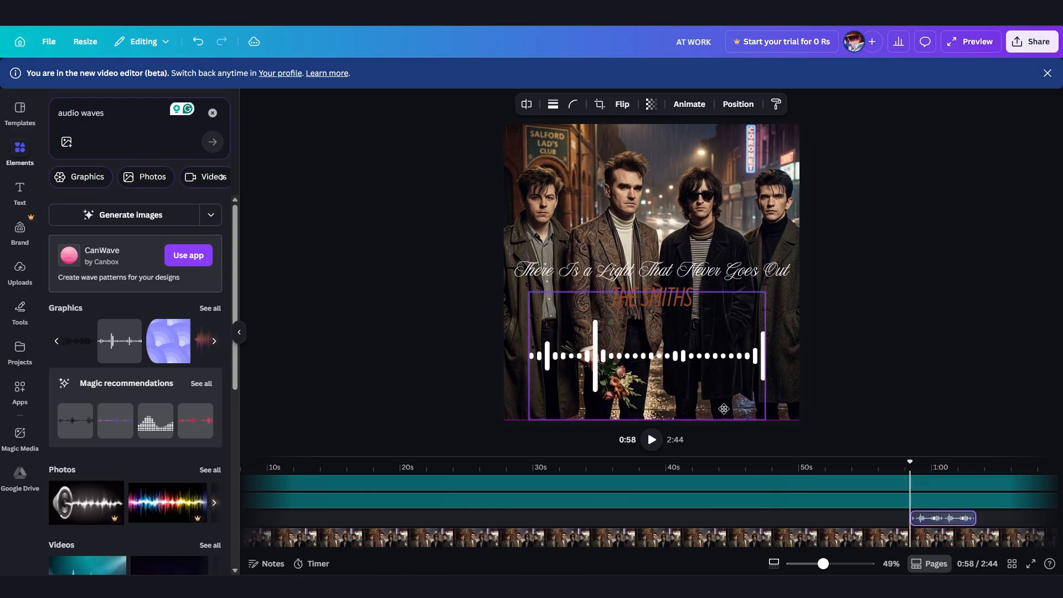
Select the white audio waves graphic below the artist name on the cover
left_click(723, 408)
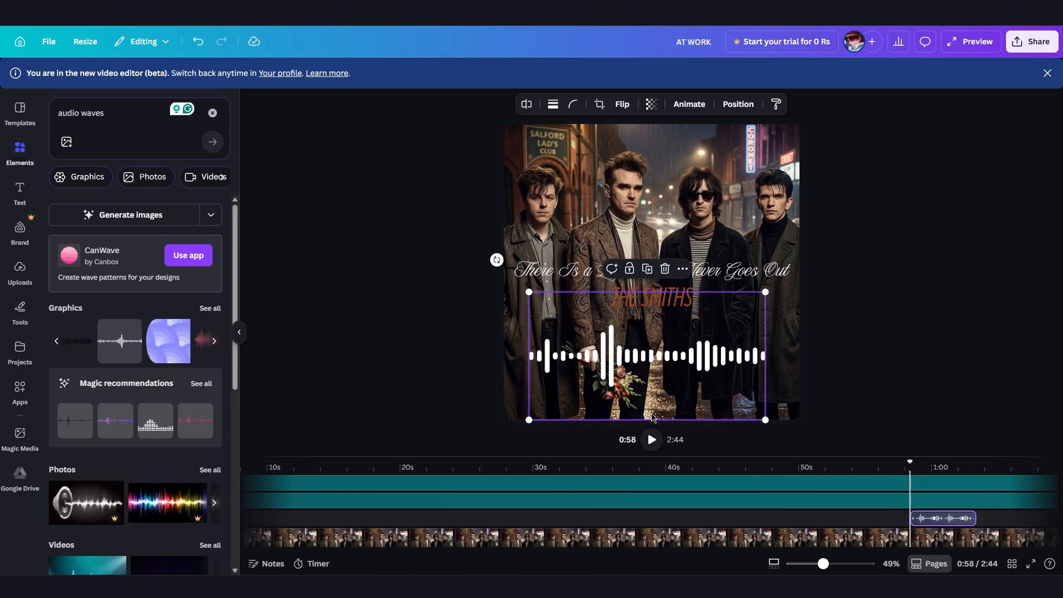